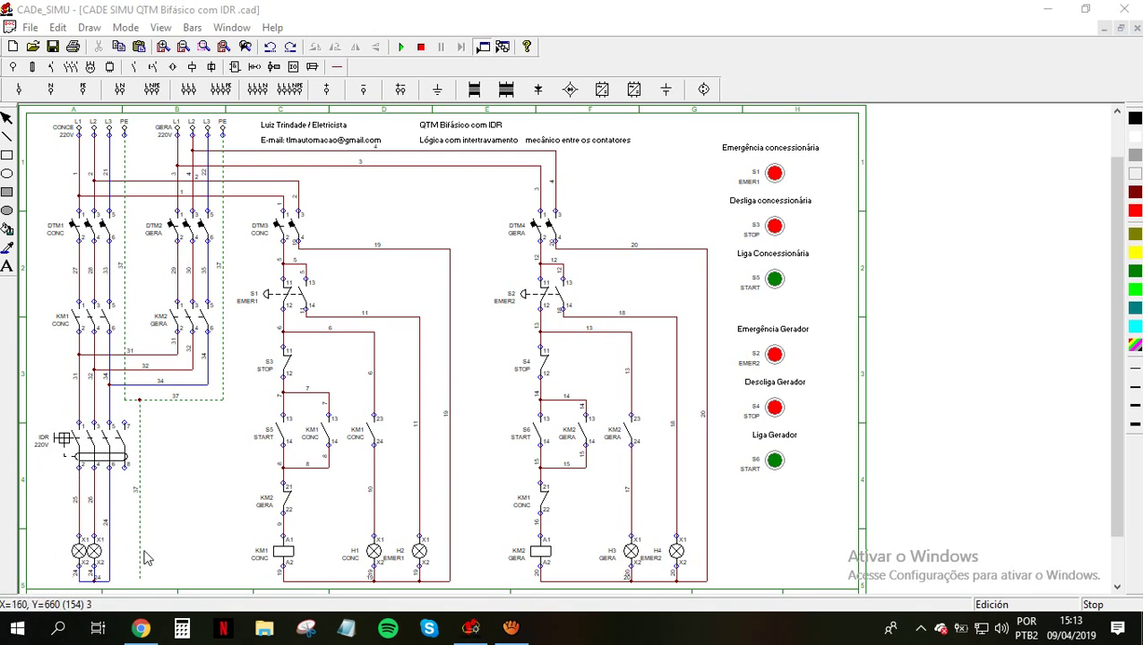
Start the circuit simulation and close the breakers DTM1, DTM2, DTM3 and DTM4
{"action": "left_click", "coordinate": [107, 580]}
{"action": "left_click", "coordinate": [401, 49]}
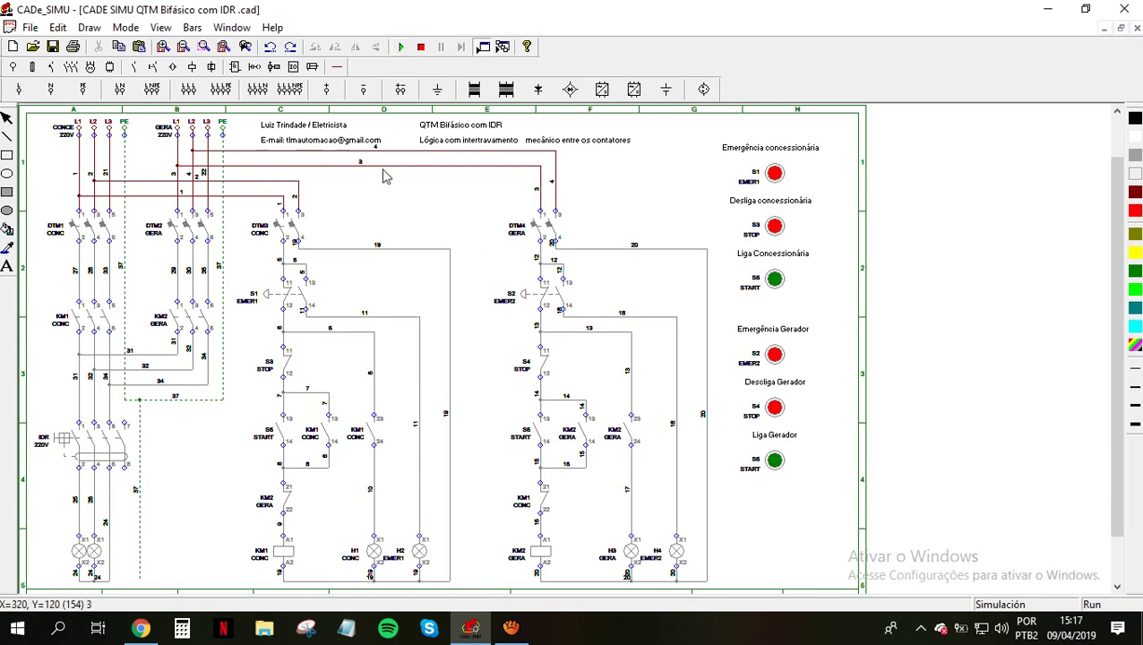
{"action": "left_click", "coordinate": [95, 229]}
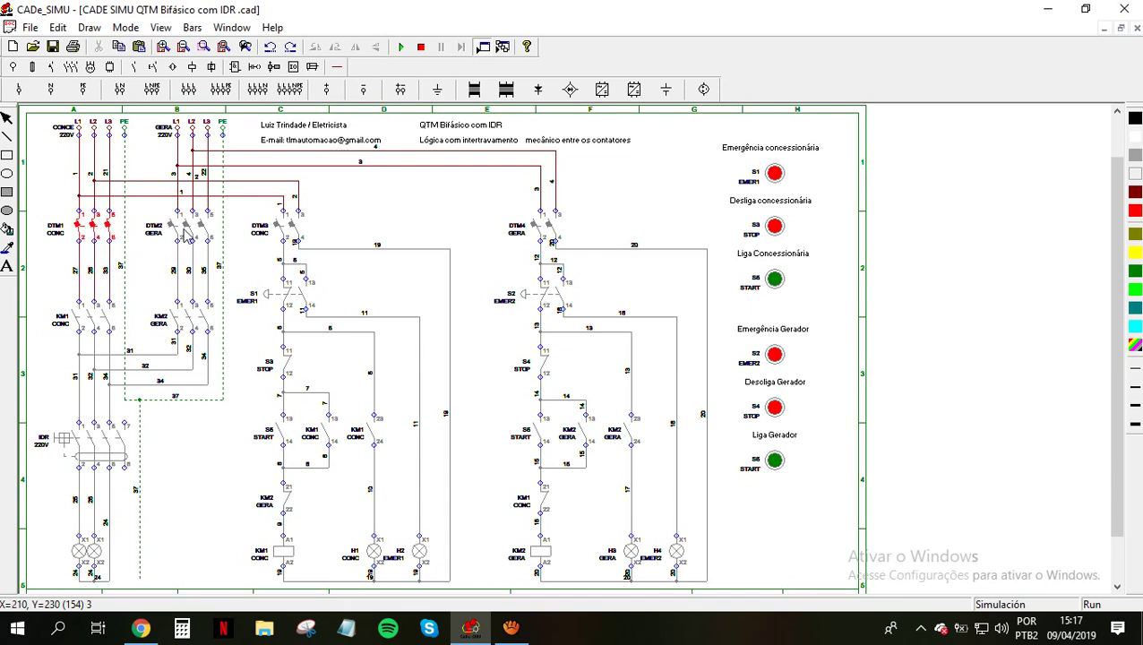
{"action": "left_click", "coordinate": [185, 233]}
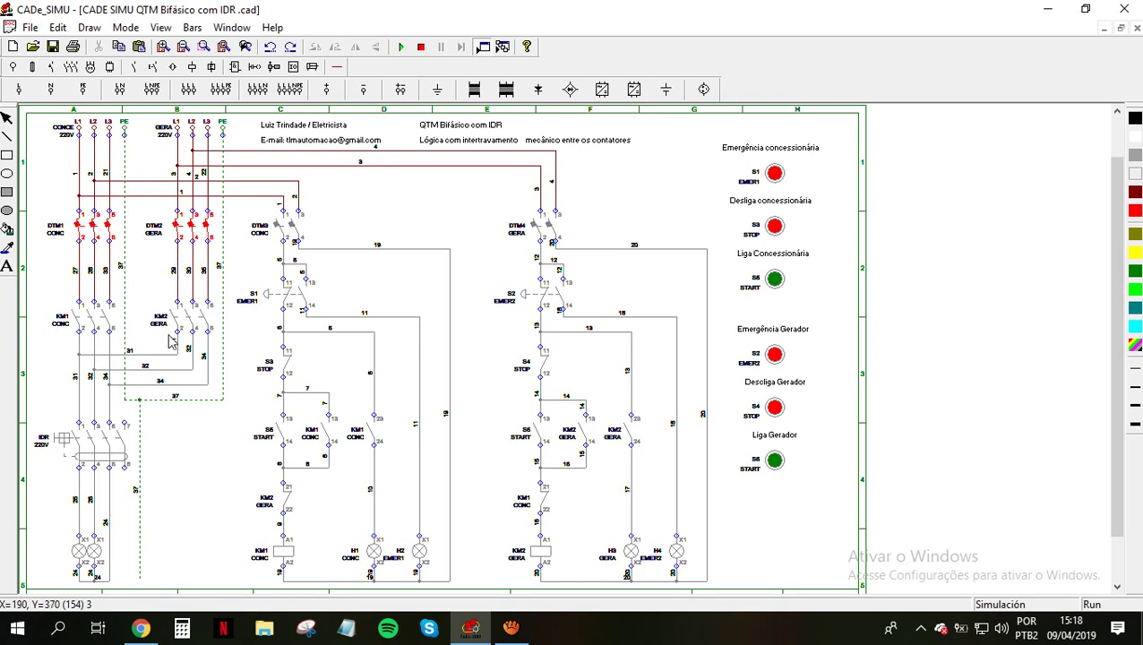
{"action": "left_click", "coordinate": [289, 232]}
{"action": "left_click", "coordinate": [540, 230]}
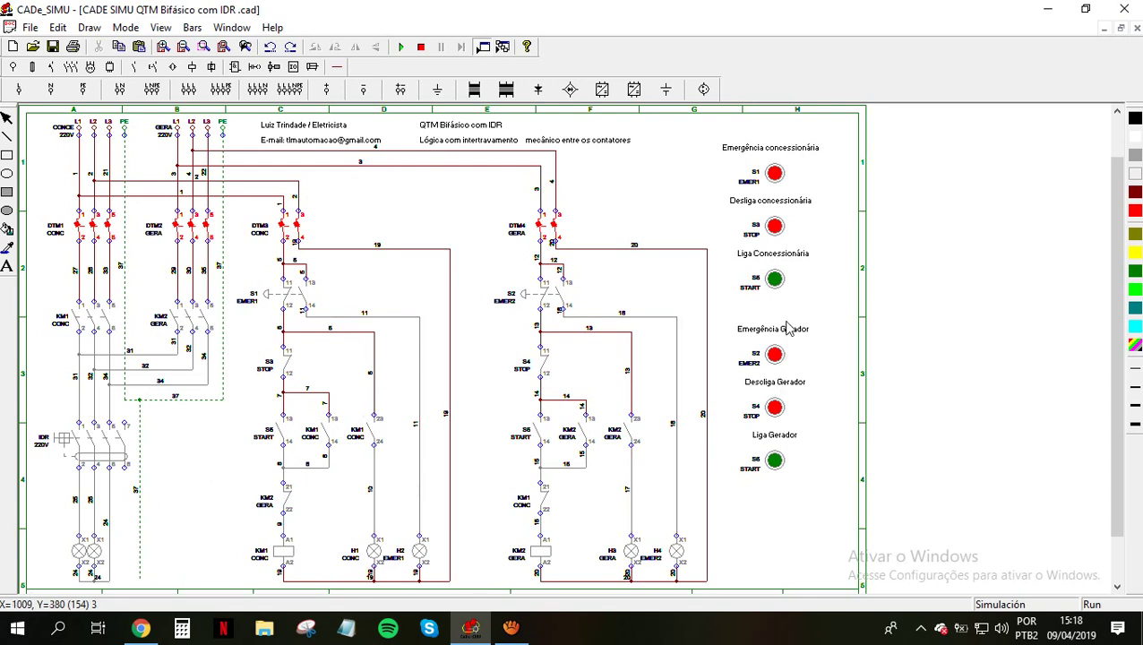
Energize the loads from the utility with S5 START and the IDR, and test the interlock with the generator's S6 START
{"action": "left_click", "coordinate": [776, 279]}
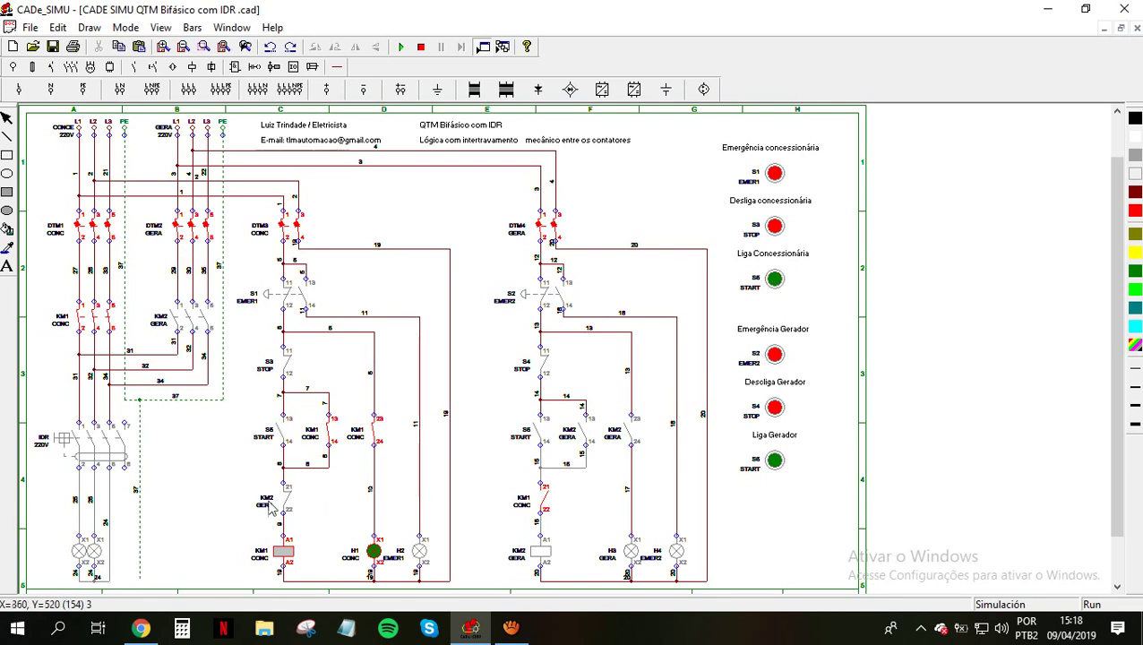
{"action": "left_click", "coordinate": [86, 445]}
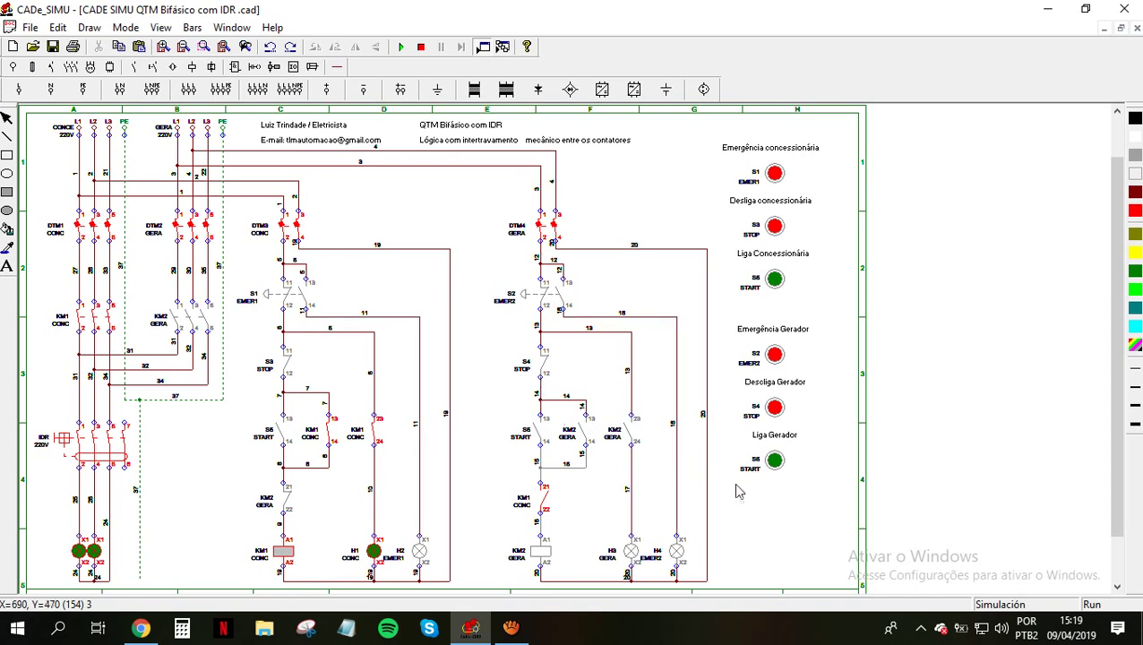
{"action": "left_click", "coordinate": [775, 461]}
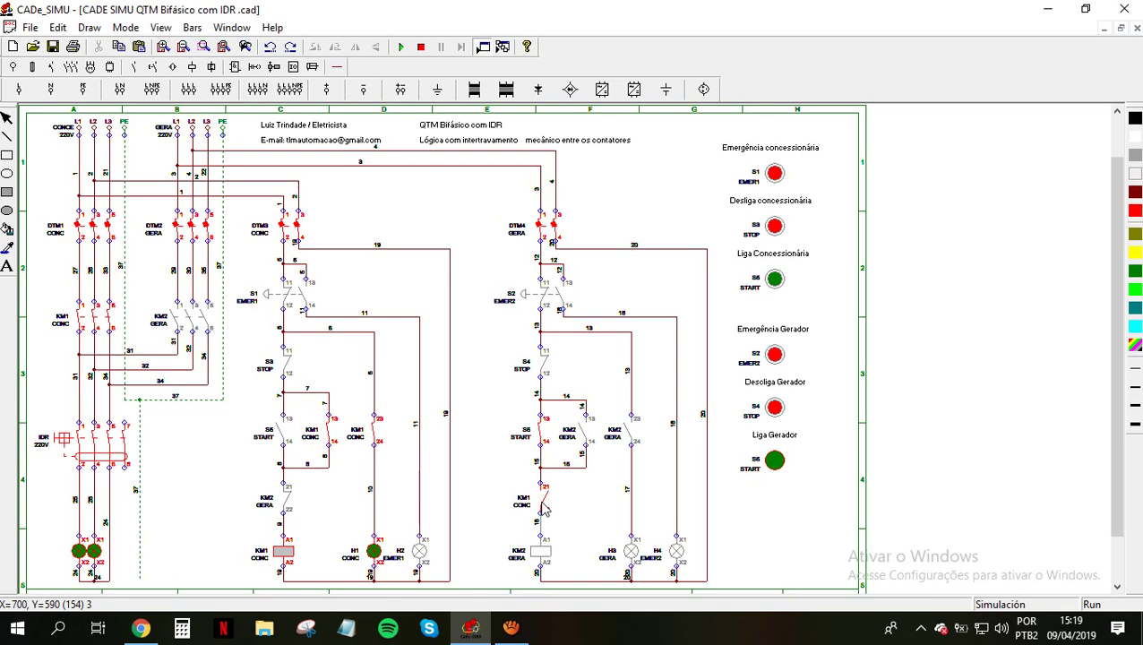
{"action": "left_click", "coordinate": [775, 475]}
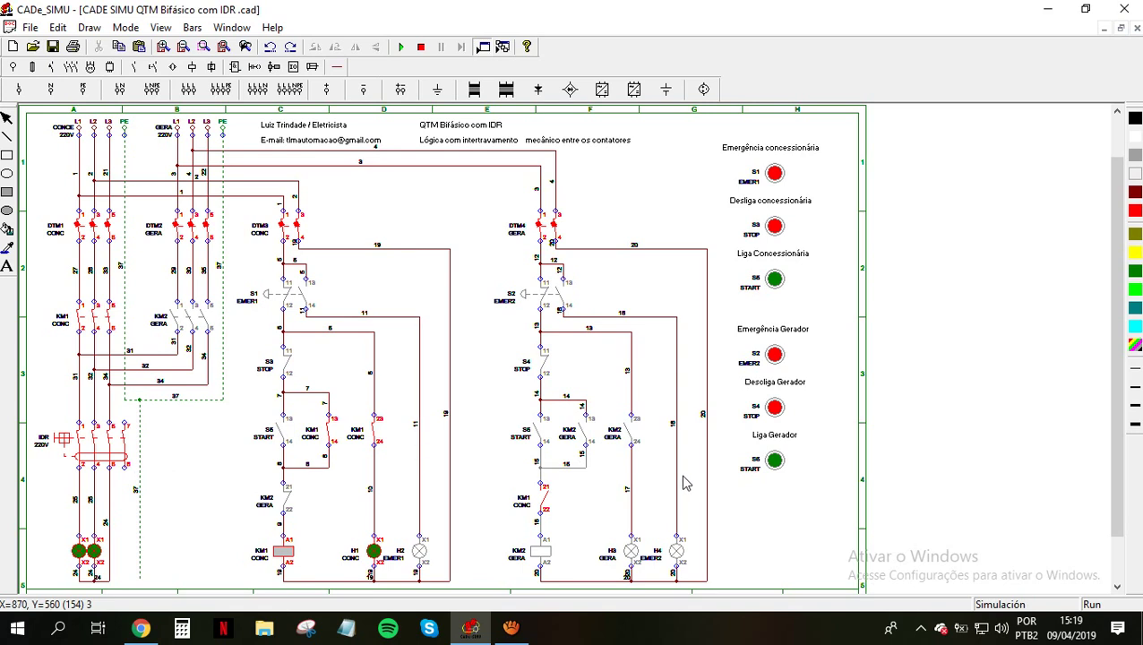
Test the utility emergency stop S1, release it, and cycle the utility supply with S5 START and S3 STOP
{"action": "left_click", "coordinate": [775, 176]}
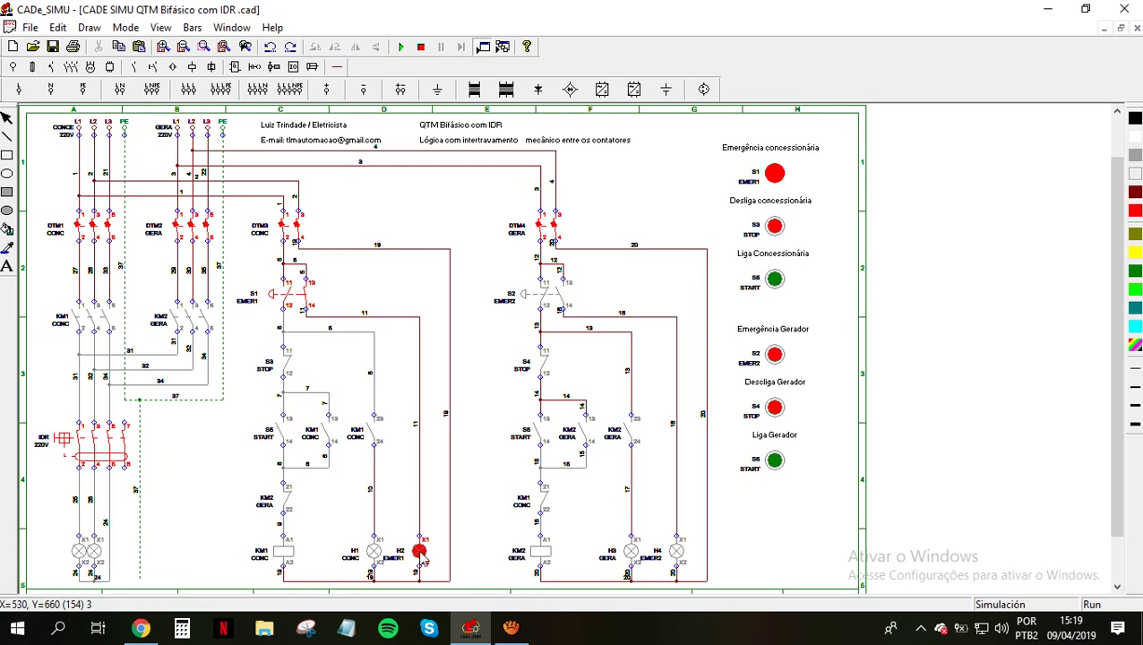
{"action": "left_click", "coordinate": [774, 173]}
{"action": "left_click", "coordinate": [776, 280]}
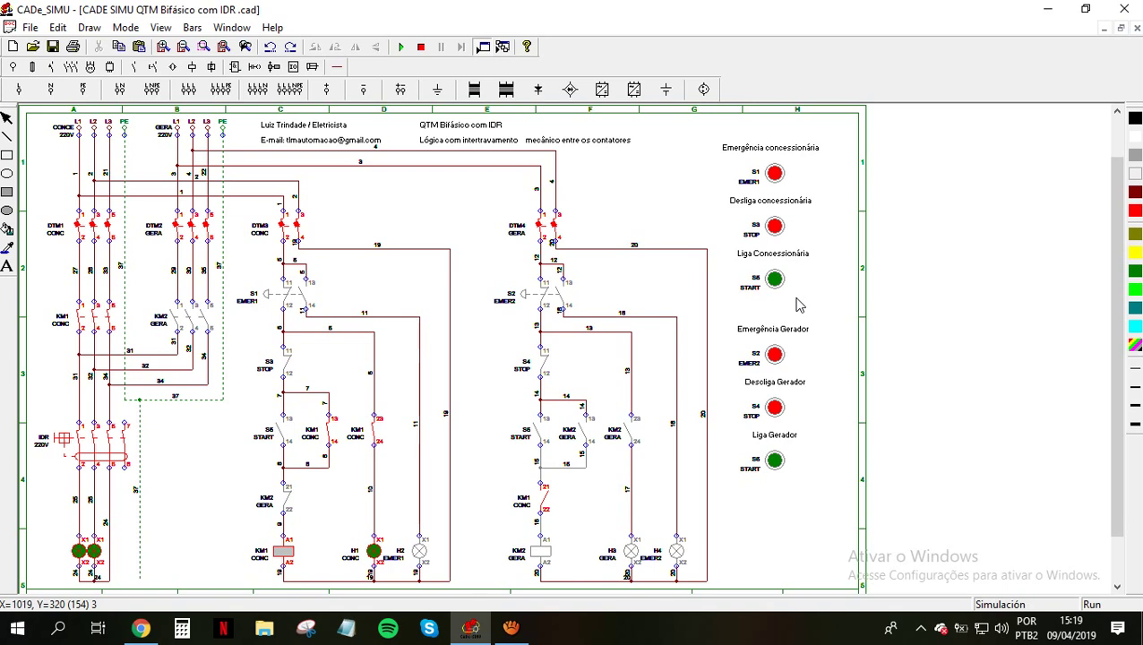
{"action": "left_click", "coordinate": [775, 229]}
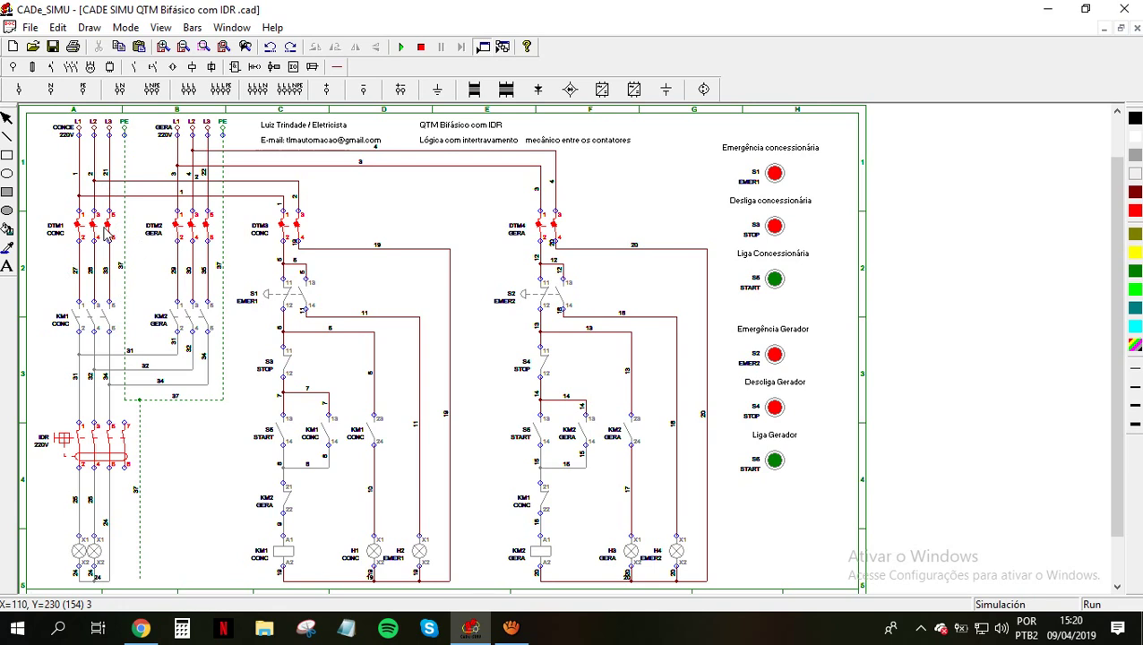
Start the generator supply with S6 while the utility breaker DTM1 is open, and reclose DTM1
{"action": "left_click", "coordinate": [106, 235]}
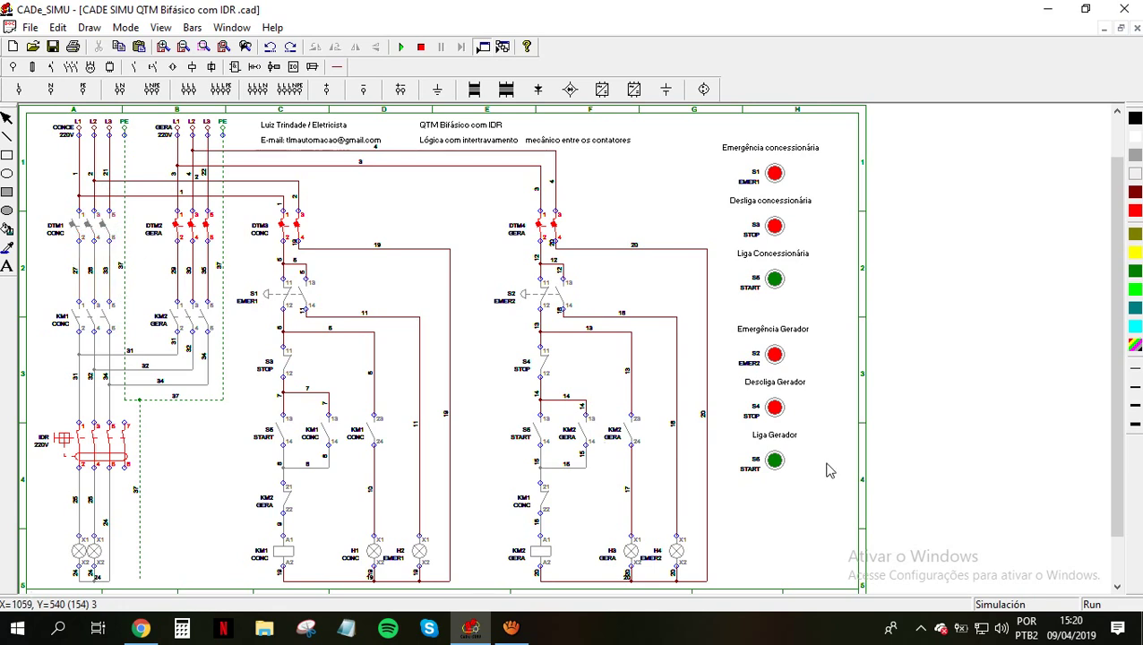
{"action": "left_click", "coordinate": [777, 461]}
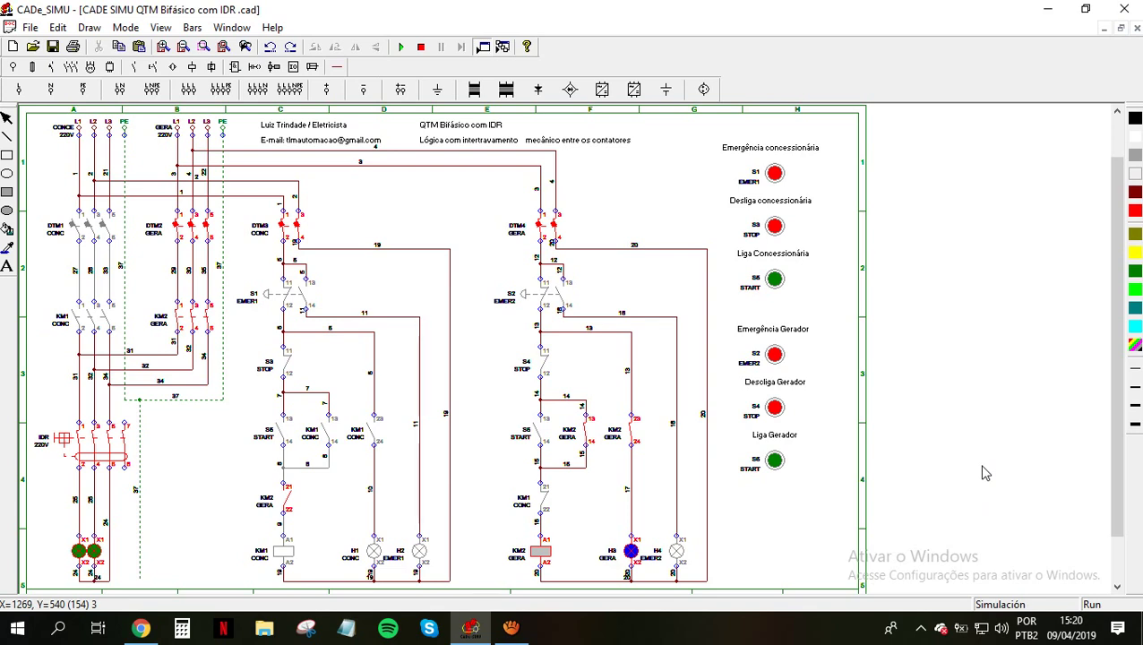
{"action": "left_click", "coordinate": [93, 237]}
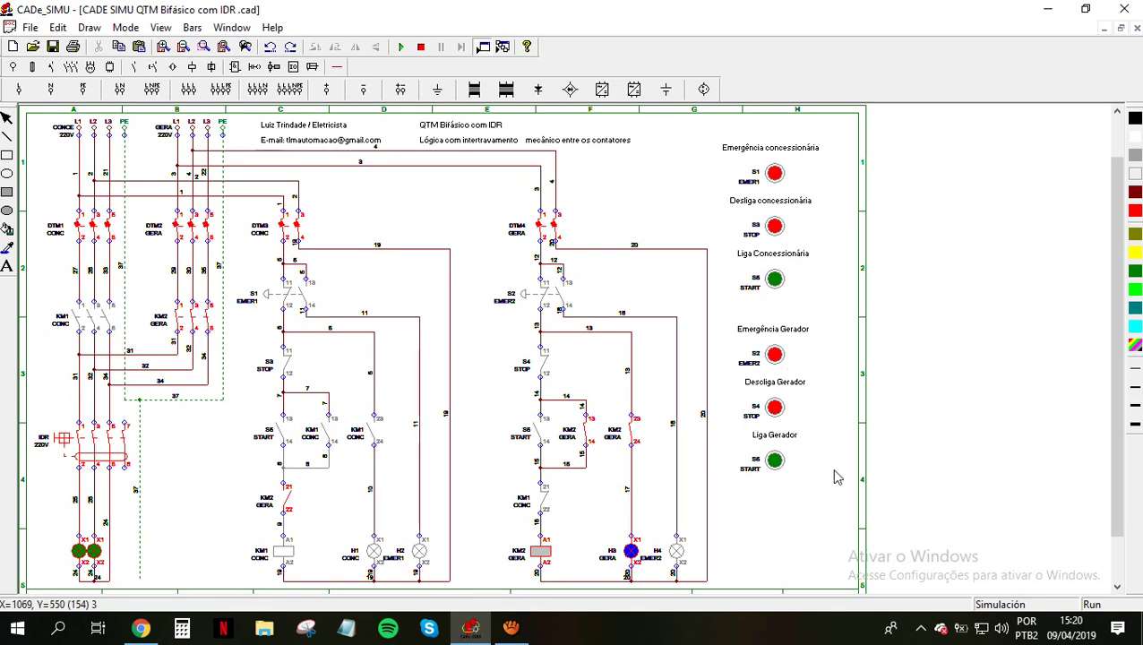
Test the generator emergency stop S2 with a start attempt on S6, and release S2 to restart the generator
{"action": "left_click", "coordinate": [775, 357]}
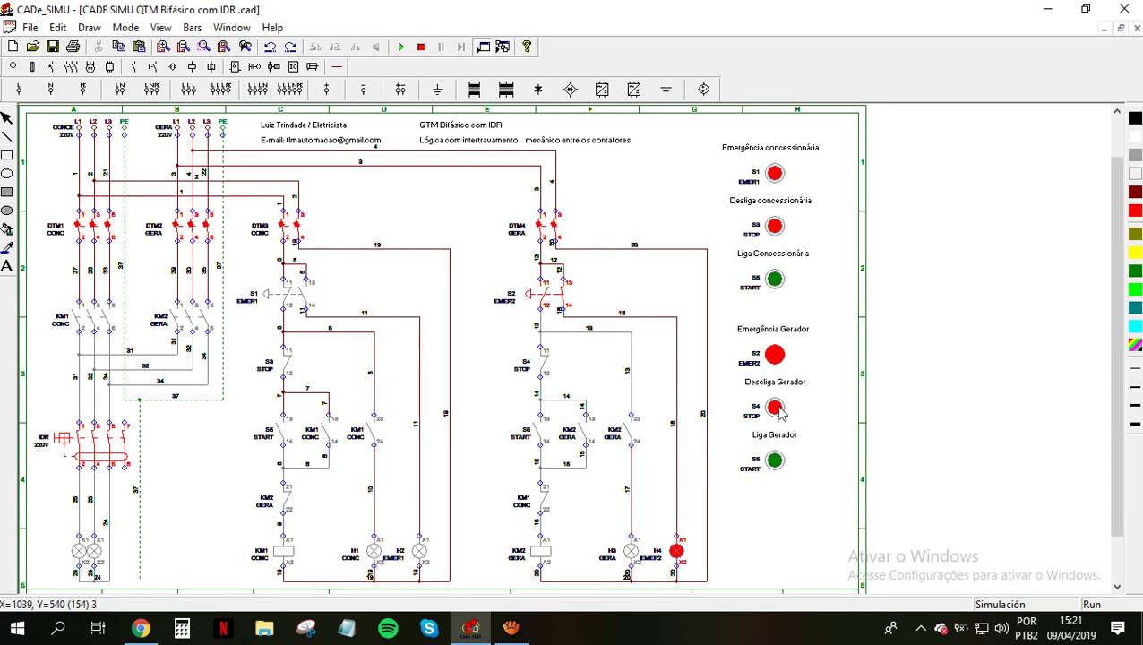
{"action": "left_click", "coordinate": [774, 466]}
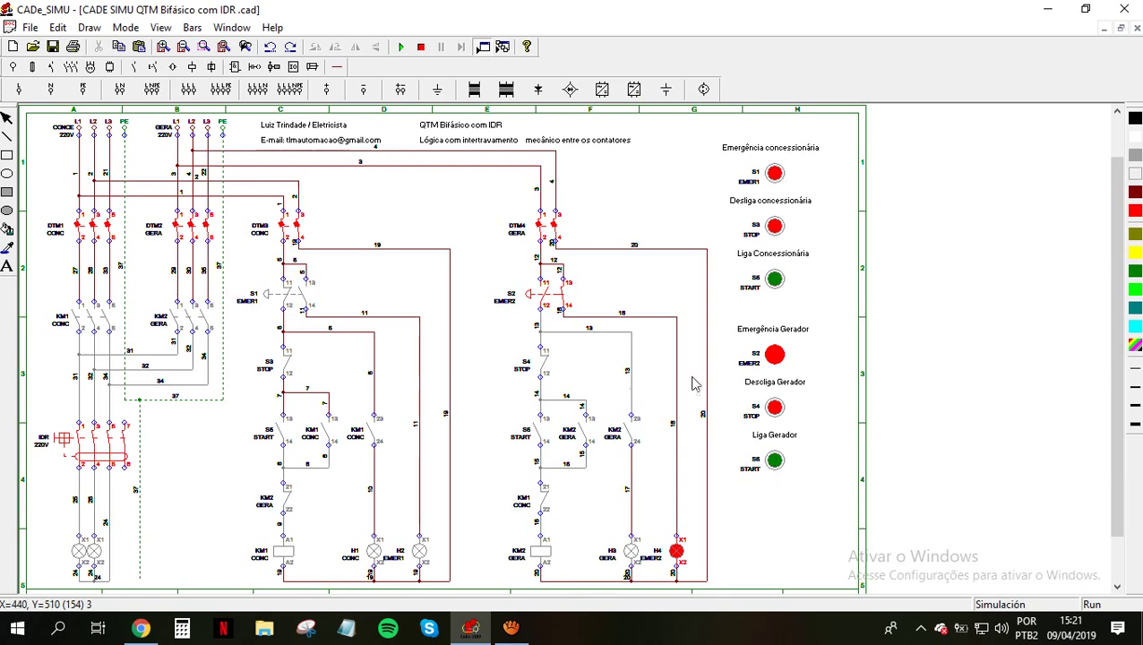
{"action": "left_click", "coordinate": [774, 359]}
{"action": "left_click", "coordinate": [776, 463]}
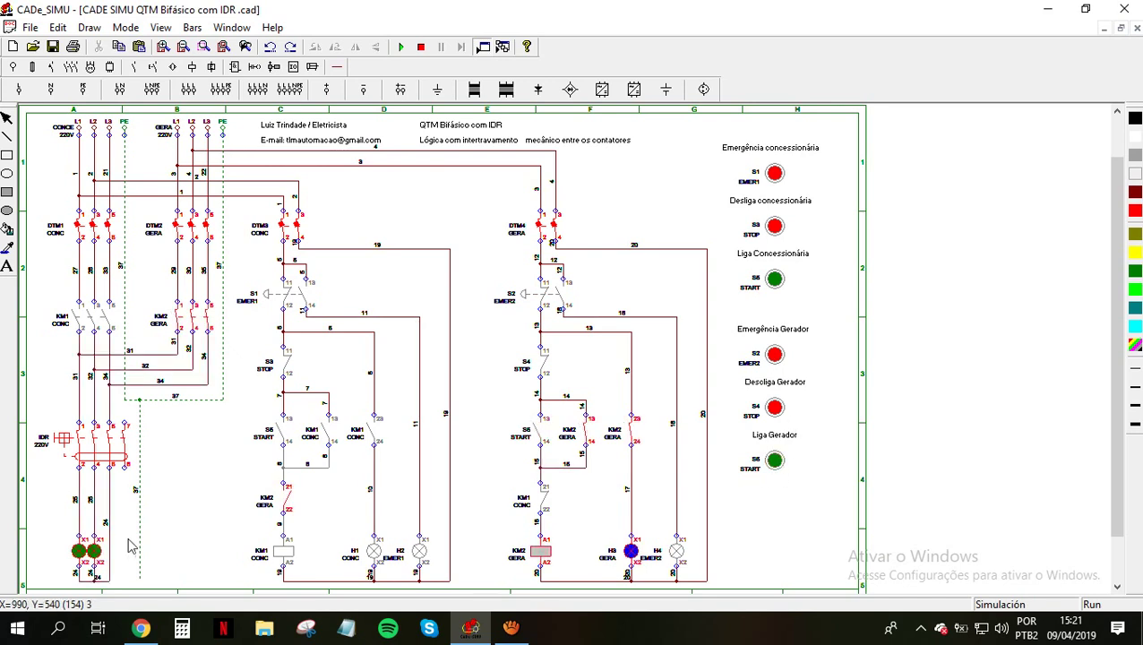
Cycle the generator supply with S4 STOP and S6 START, trying the utility's S5 START while the generator runs
{"action": "left_click", "coordinate": [775, 410]}
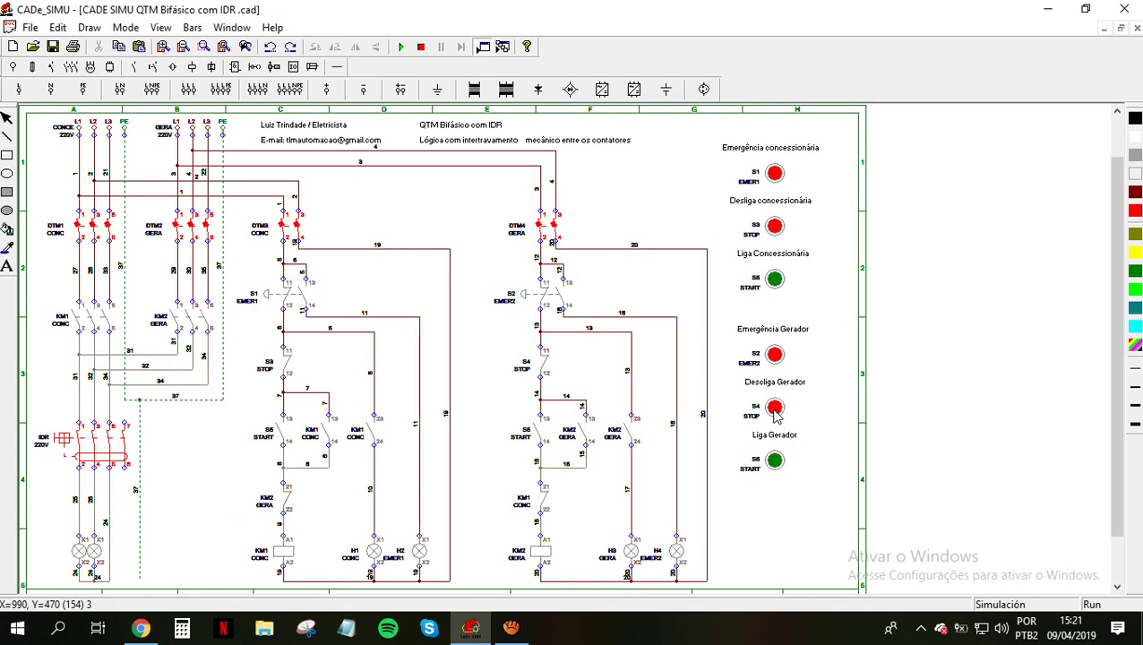
{"action": "left_click", "coordinate": [775, 461]}
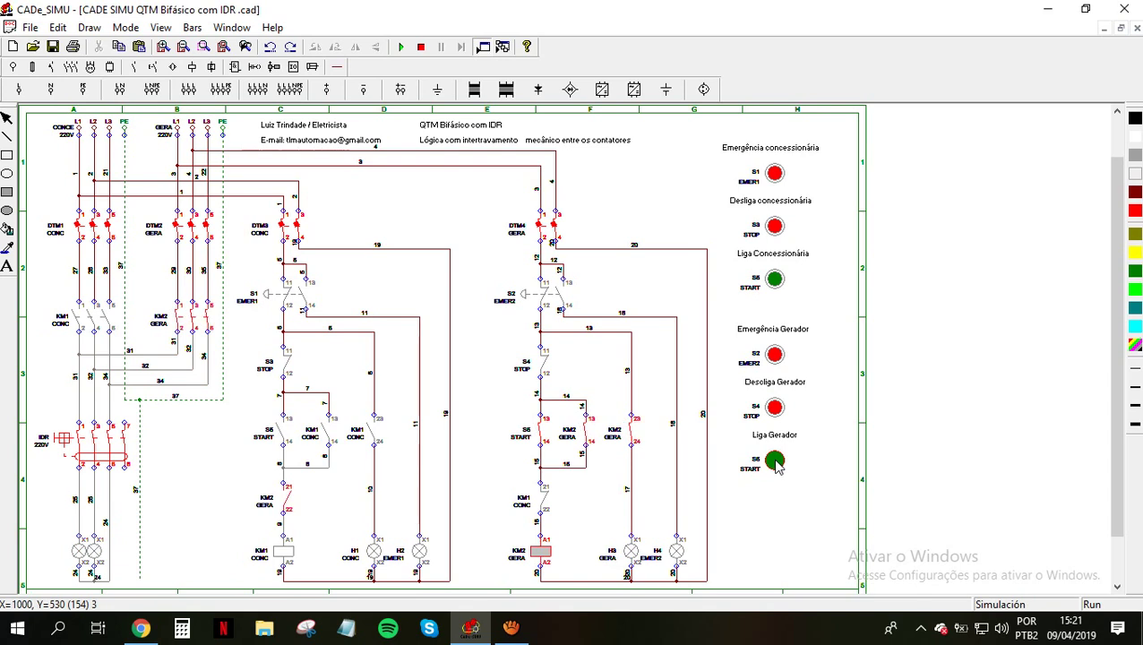
{"action": "left_click", "coordinate": [775, 279]}
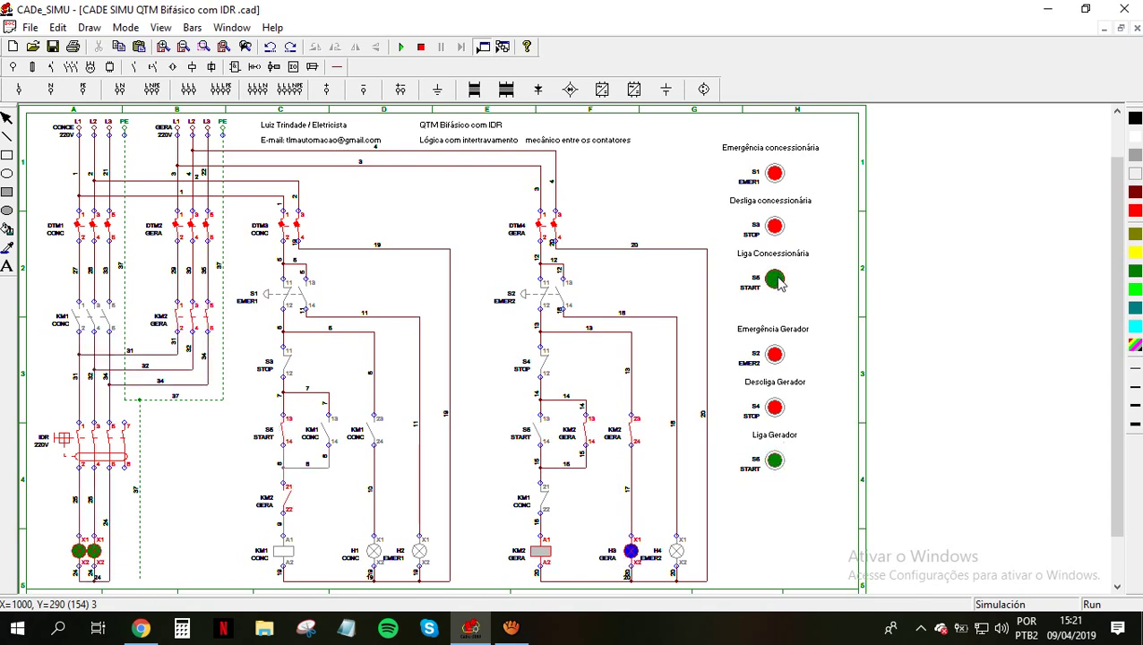
{"action": "left_click", "coordinate": [776, 414]}
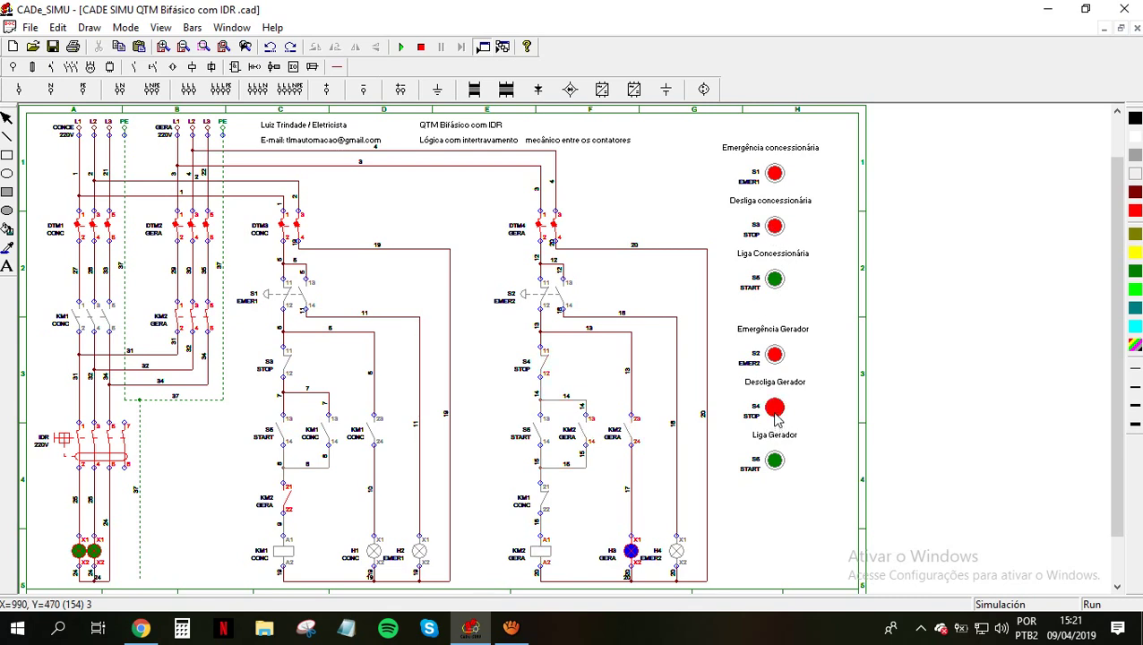
Run the utility supply with S5 START, try the generator's S6 START against the interlock, and shut the utility off with S3 STOP
{"action": "left_click", "coordinate": [775, 280]}
{"action": "left_click", "coordinate": [777, 462]}
{"action": "left_click", "coordinate": [778, 463]}
{"action": "left_click", "coordinate": [773, 281]}
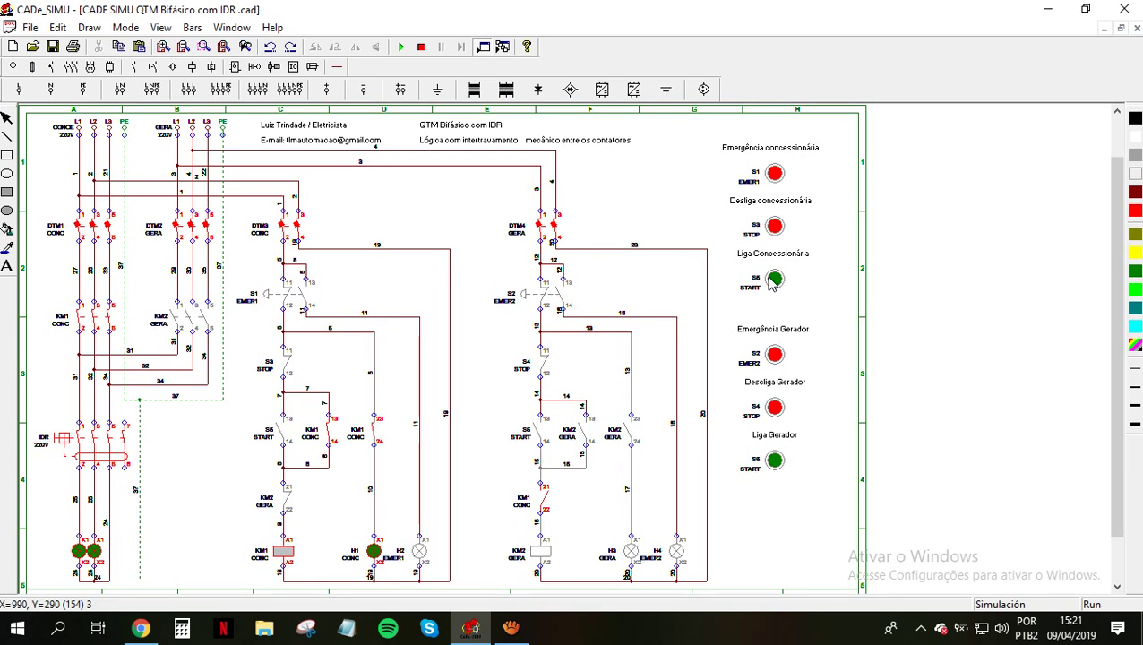
{"action": "left_click", "coordinate": [776, 227]}
{"action": "left_click", "coordinate": [775, 227]}
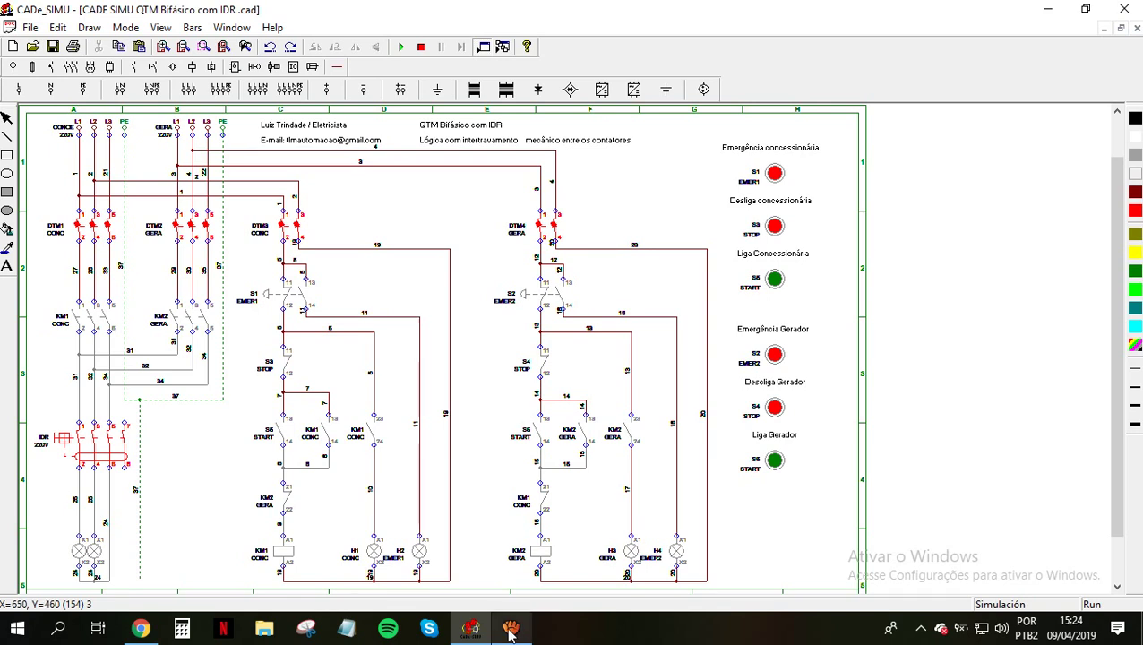
{"action": "mouse_move", "coordinate": [510, 631]}
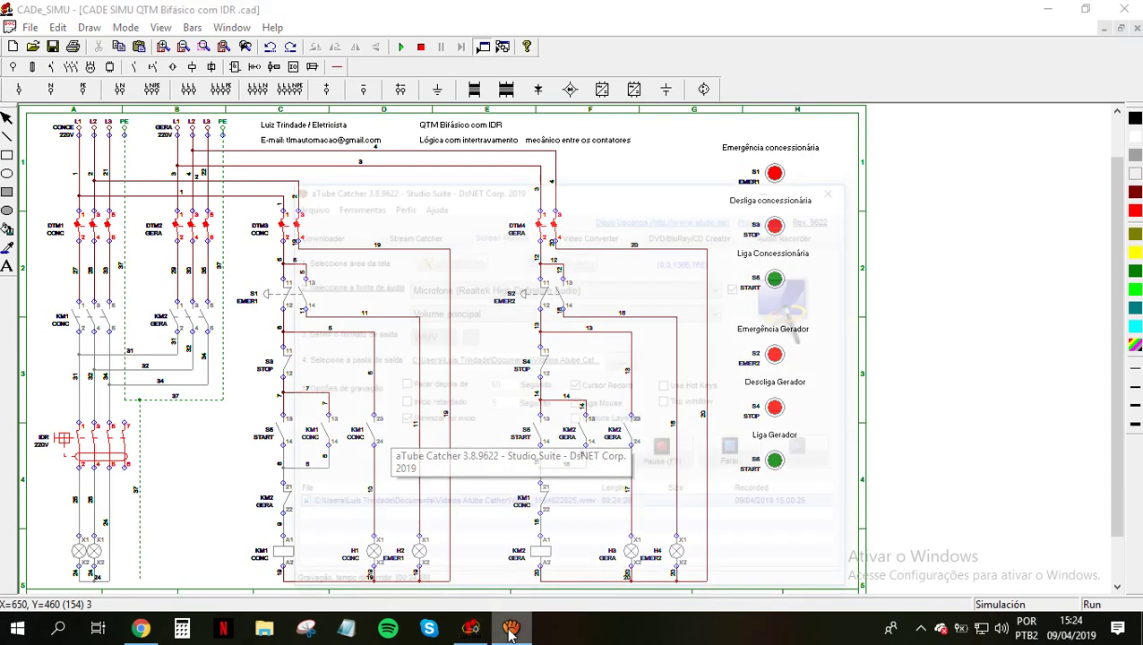